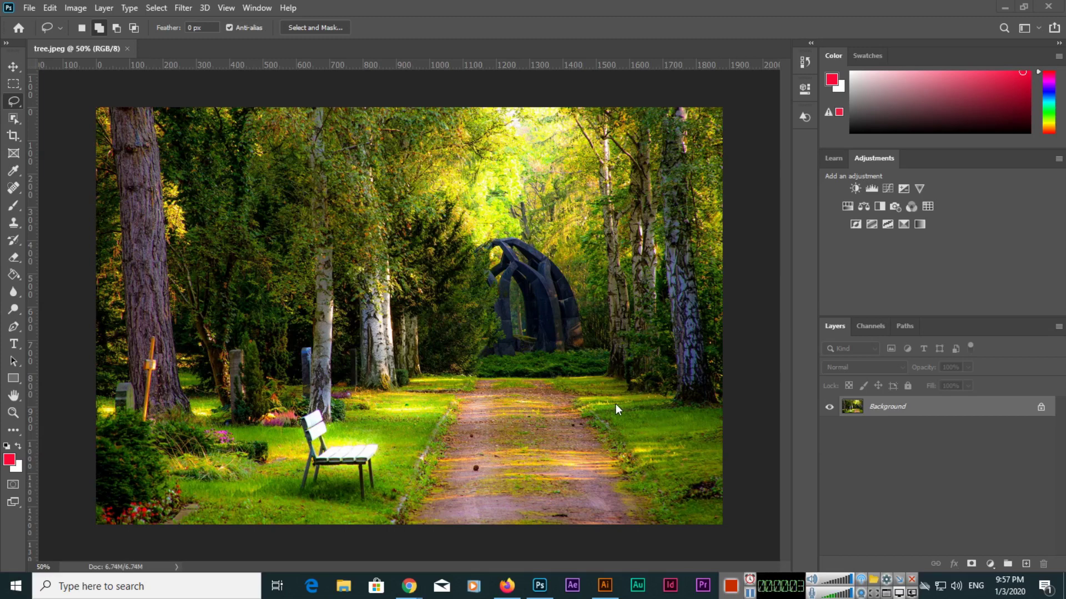
# Browse the Edit menu, then switch back to the plain freehand Lasso Tool
pyautogui.click(50, 7)
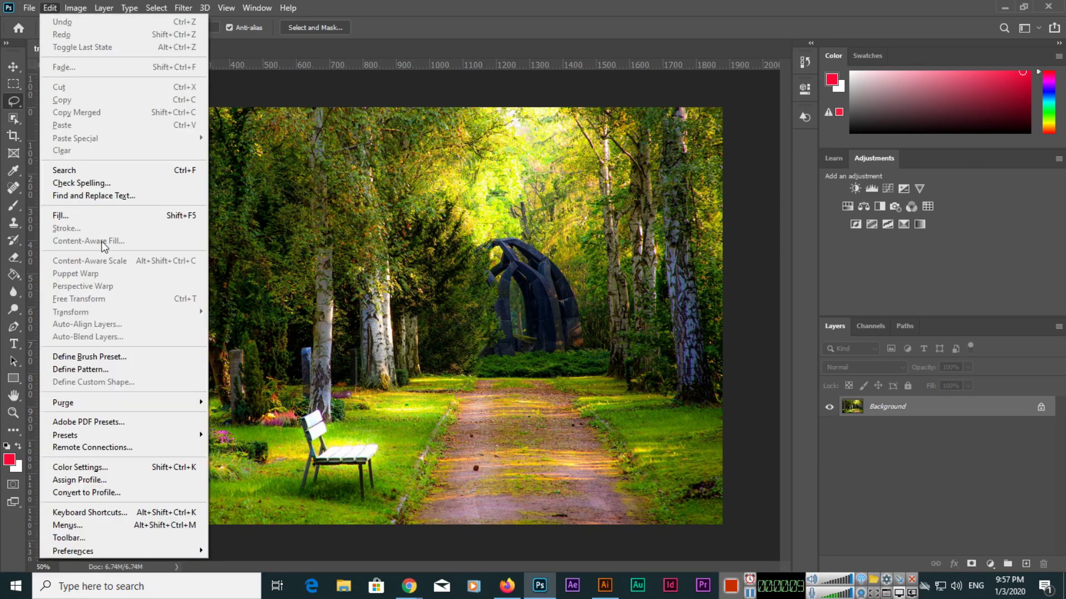
pyautogui.click(367, 14)
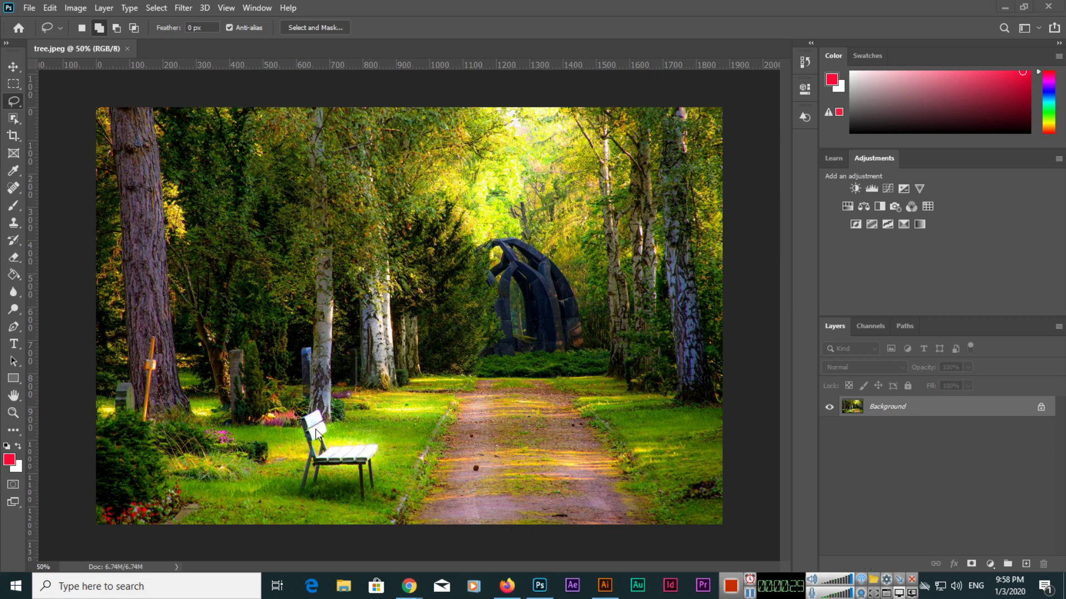
pyautogui.click(12, 66)
pyautogui.click(13, 102)
pyautogui.click(55, 104)
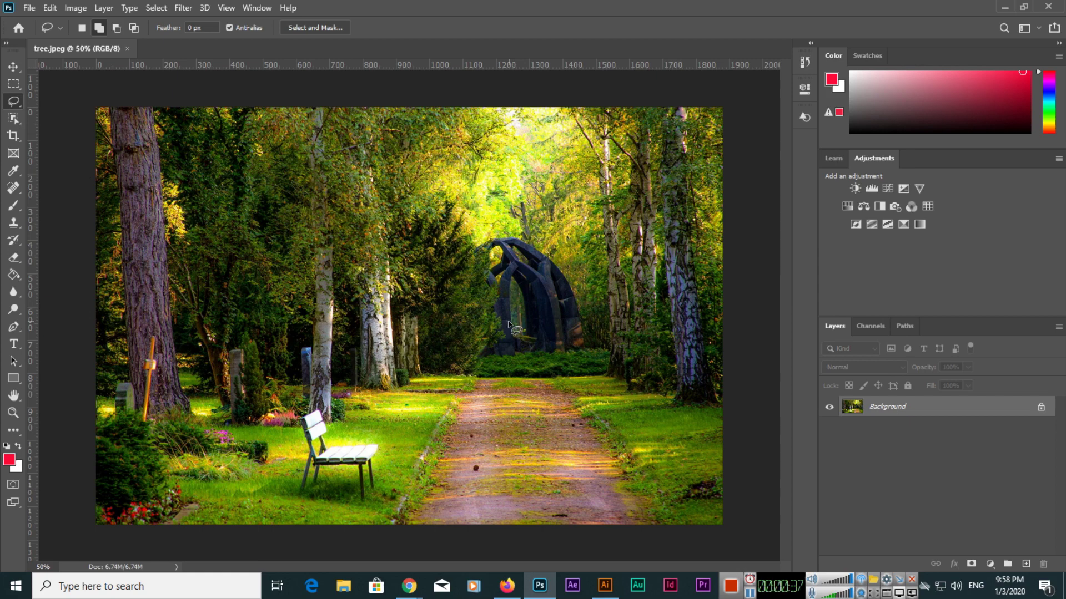
# Zoom the photo to 100% and pan to the white bench and lower grass
pyautogui.hotkey('ctrl', '+')
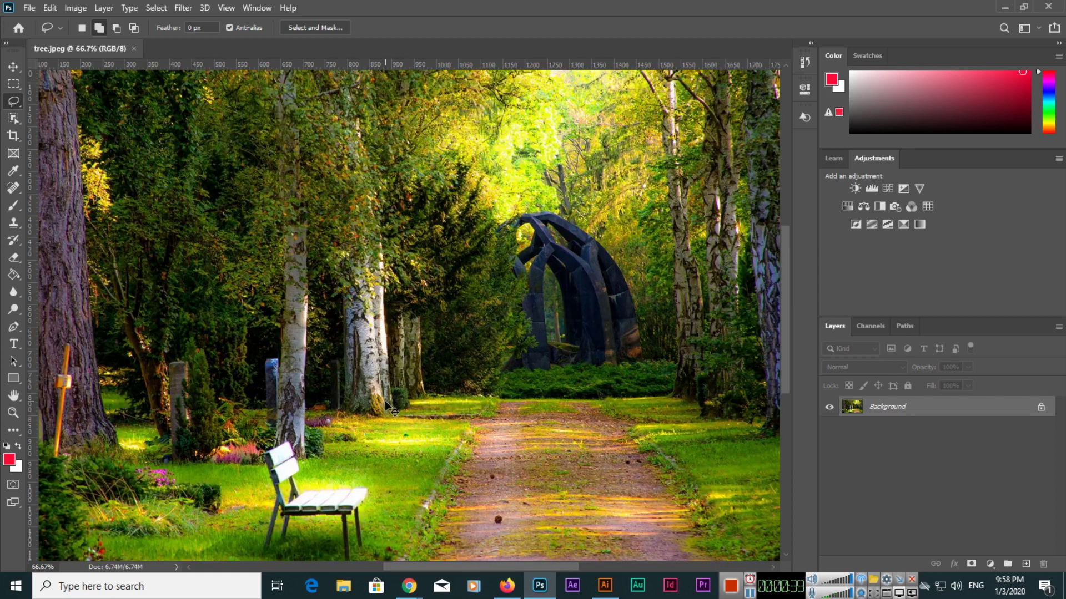
pyautogui.hotkey('ctrl', '+')
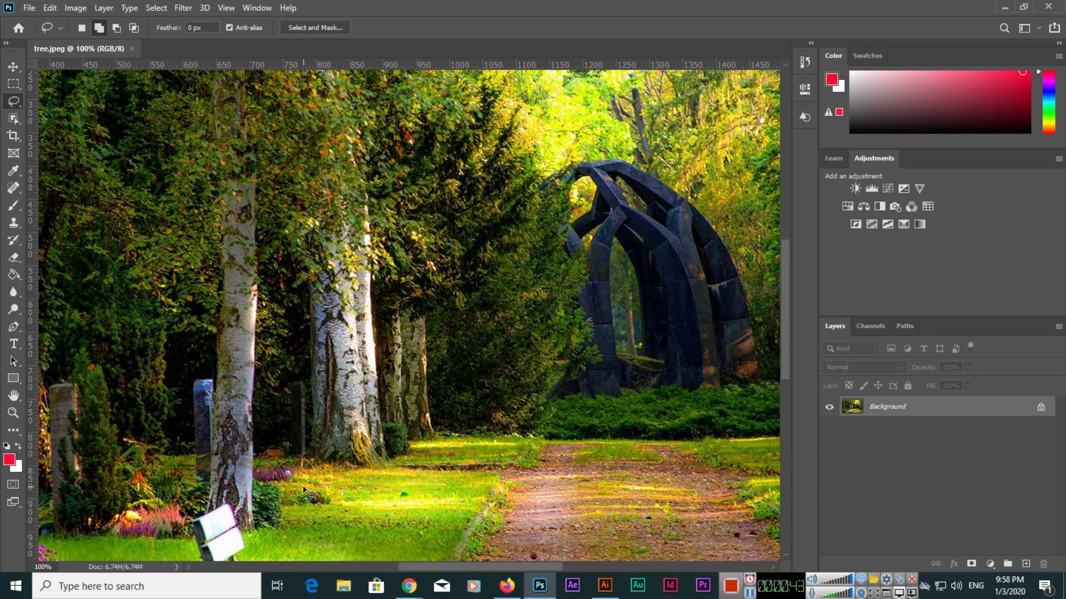
pyautogui.moveTo(304, 491); pyautogui.dragTo(325, 363)
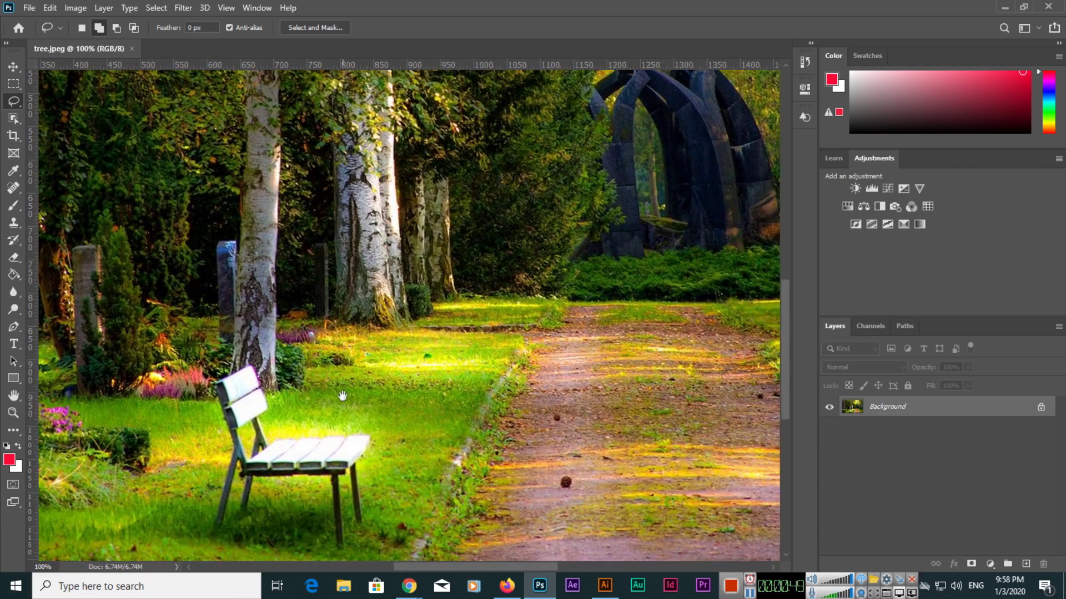
pyautogui.moveTo(361, 415); pyautogui.dragTo(412, 385)
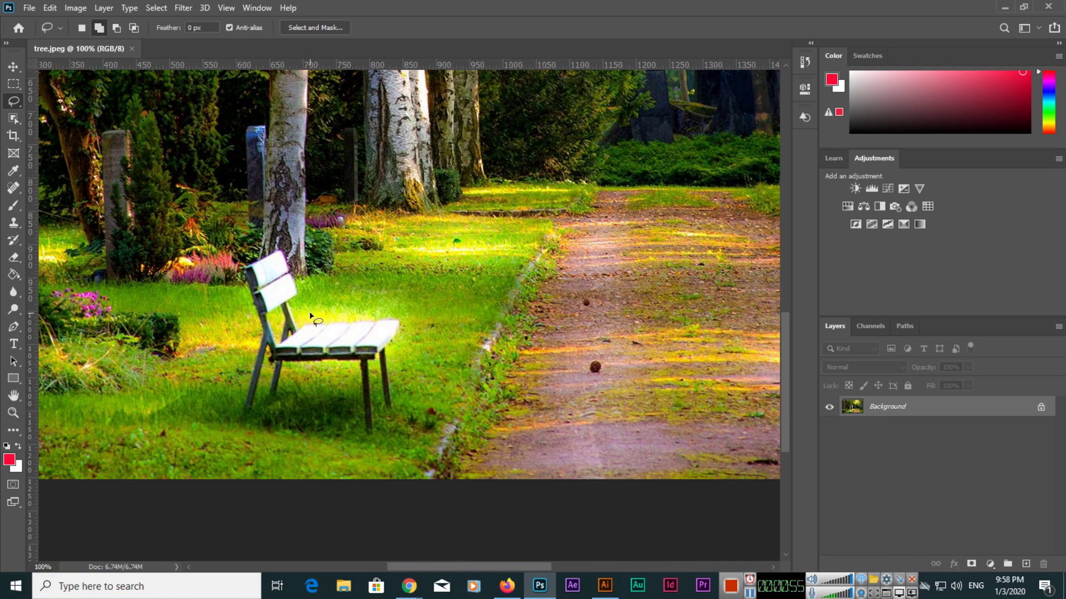
# Draw a loose Lasso outline around the bench and its shadow on the grass
pyautogui.moveTo(310, 313)
pyautogui.mouseDown()
pyautogui.moveTo(290, 256)
pyautogui.moveTo(270, 251)
pyautogui.moveTo(241, 270)
pyautogui.moveTo(248, 319)
pyautogui.moveTo(235, 410)
pyautogui.moveTo(250, 421)
pyautogui.moveTo(267, 413)
pyautogui.moveTo(307, 372)
pyautogui.mouseUp()
pyautogui.moveTo(317, 315)
pyautogui.mouseDown()
pyautogui.moveTo(282, 246)
pyautogui.moveTo(236, 277)
pyautogui.moveTo(252, 317)
pyautogui.moveTo(231, 421)
pyautogui.moveTo(267, 412)
pyautogui.moveTo(289, 376)
pyautogui.moveTo(321, 371)
pyautogui.moveTo(339, 374)
pyautogui.moveTo(360, 443)
pyautogui.moveTo(381, 448)
pyautogui.moveTo(414, 338)
pyautogui.moveTo(406, 305)
pyautogui.moveTo(317, 309)
pyautogui.mouseUp()
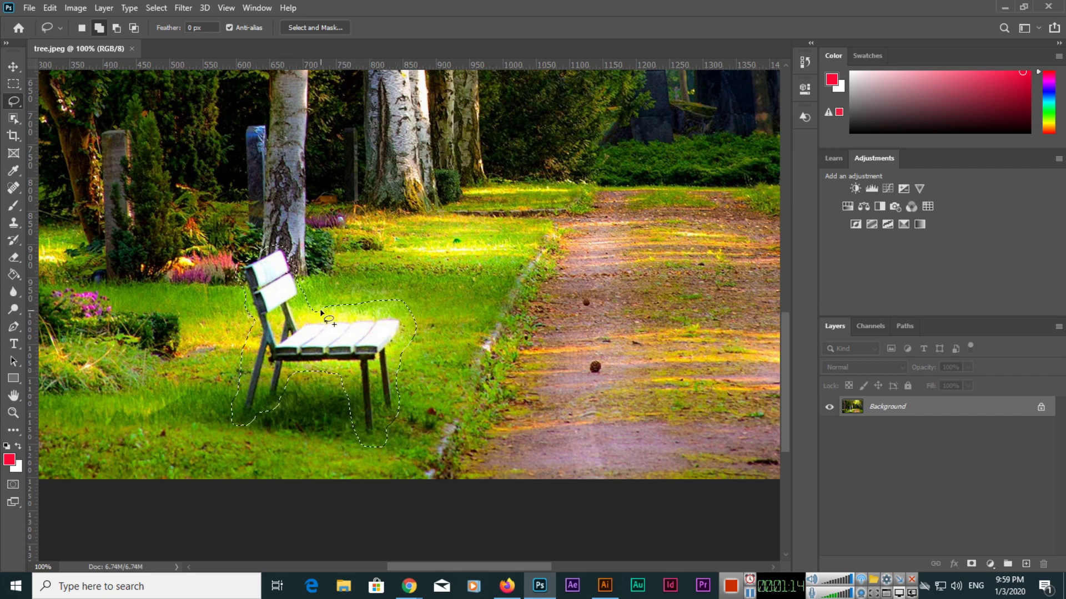
pyautogui.click(15, 84)
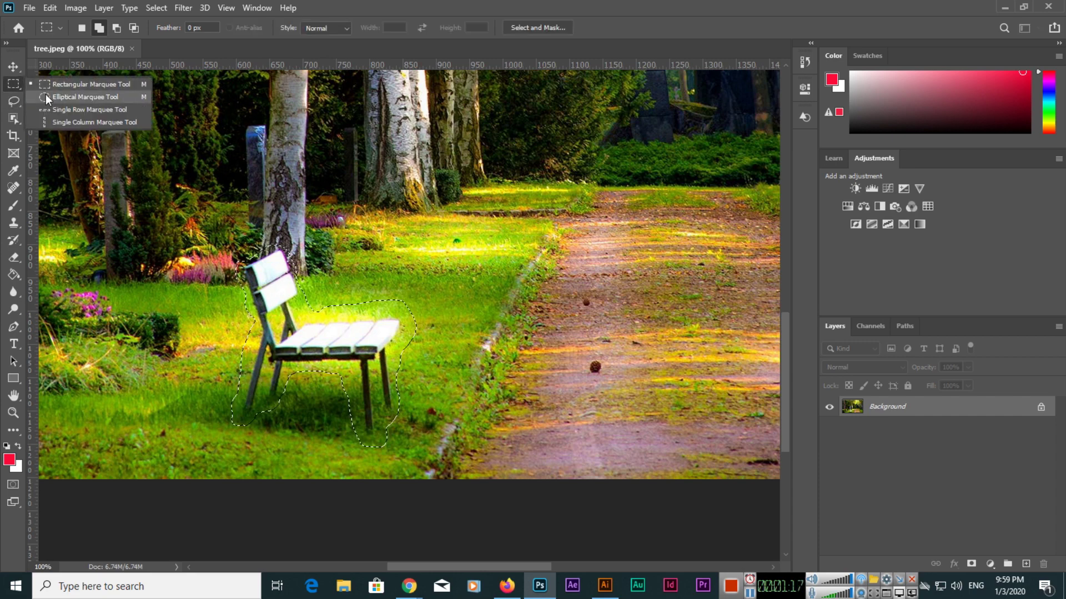
# Switch back to the Lasso Tool and bring up the Edit menu
pyautogui.click(17, 107)
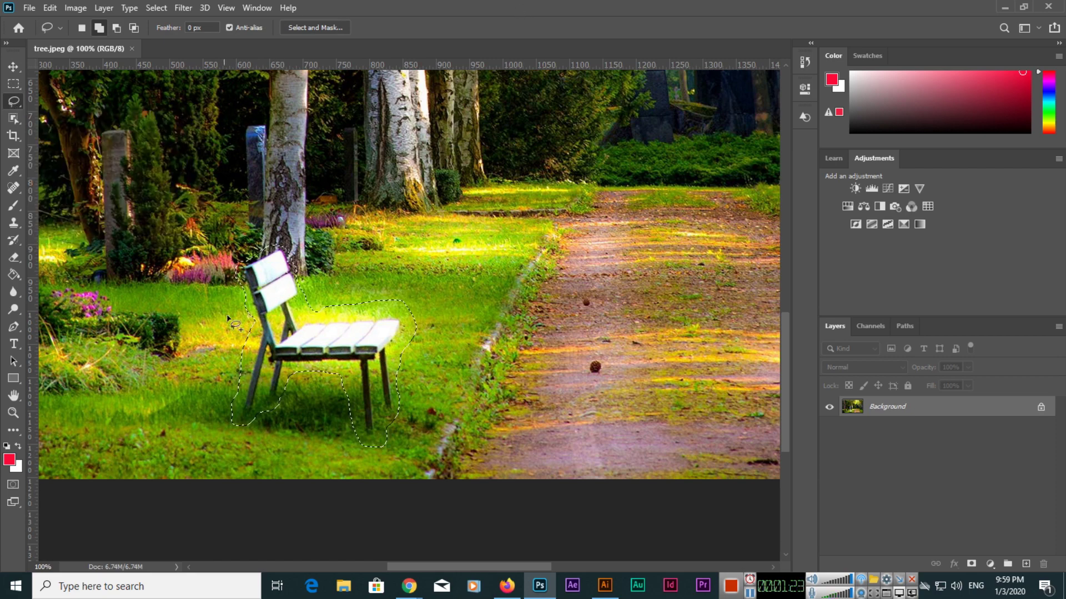
pyautogui.click(51, 8)
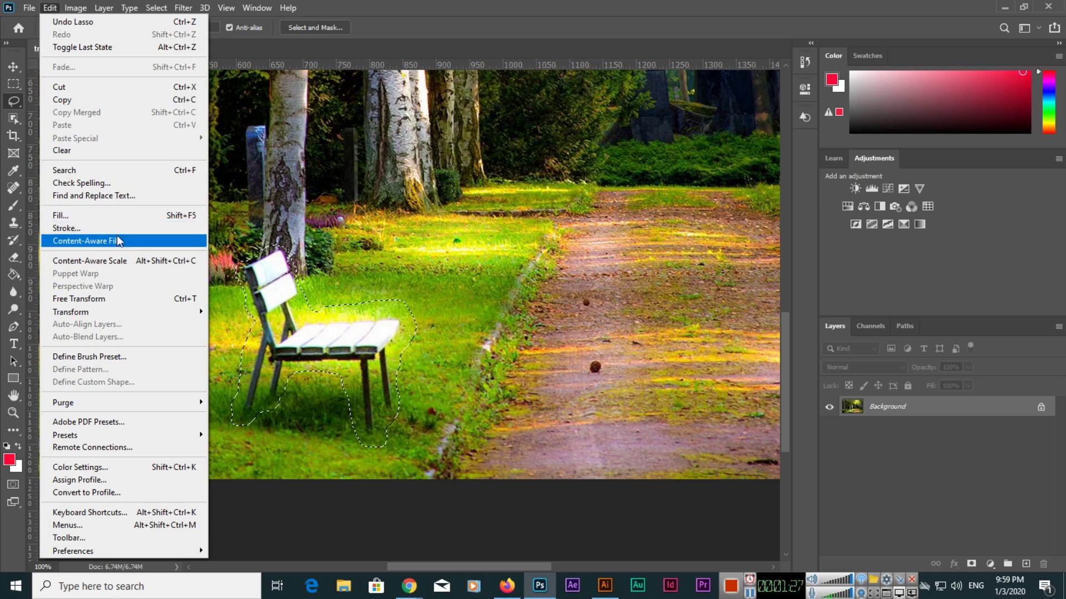
# Launch Content-Aware Fill, enlarge the preview to 65% and pan to the grass-filled bench area
pyautogui.click(143, 241)
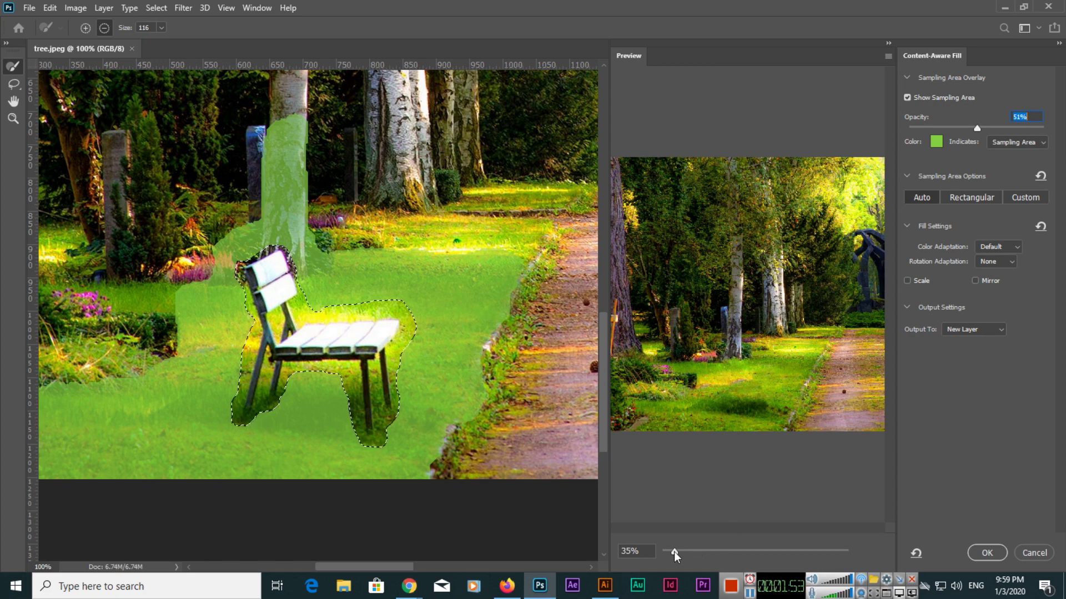
pyautogui.moveTo(674, 552); pyautogui.dragTo(689, 551)
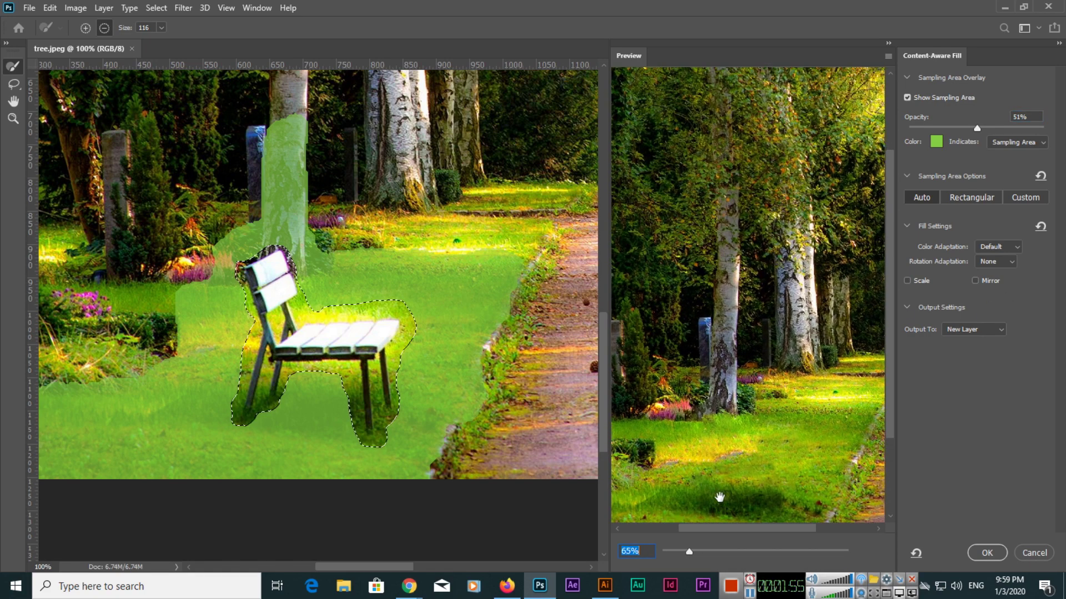
pyautogui.moveTo(718, 483); pyautogui.dragTo(806, 383)
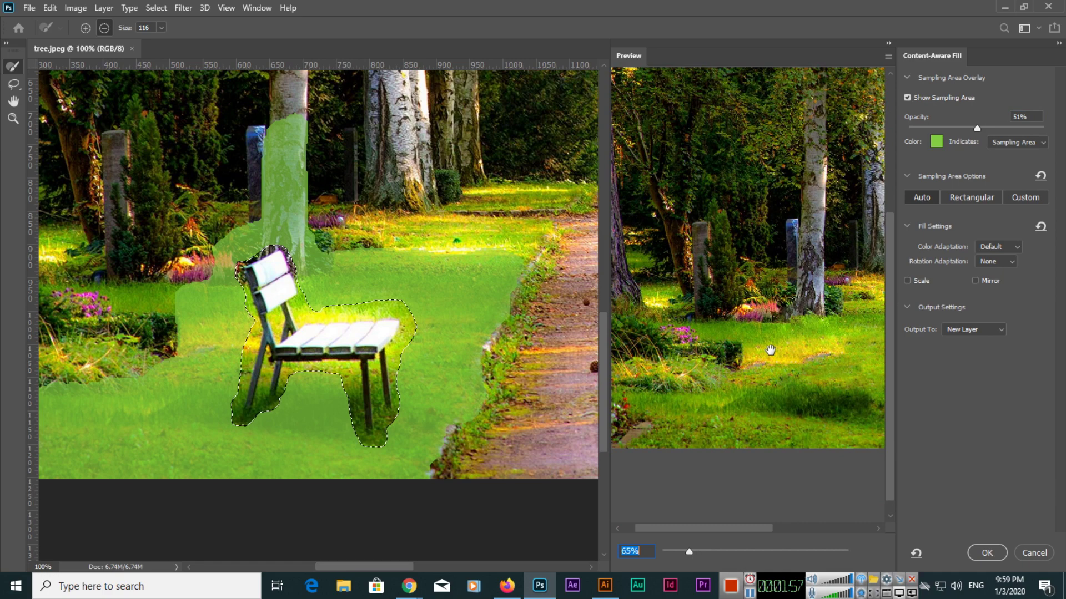
pyautogui.moveTo(783, 393); pyautogui.dragTo(701, 400)
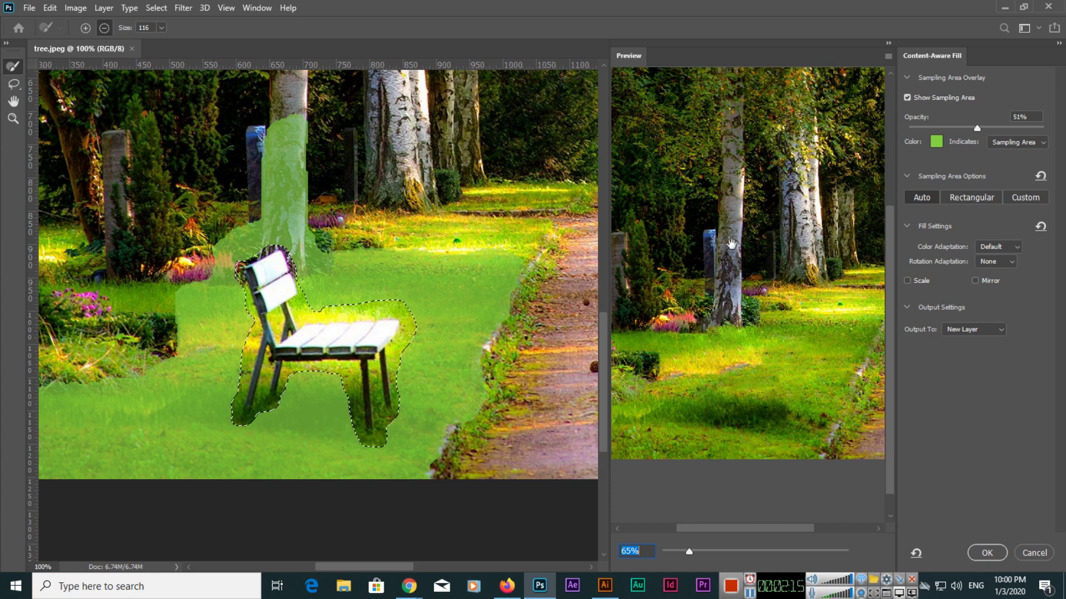
# Change the sampling overlay colour to a bright green after briefly trying red
pyautogui.click(940, 151)
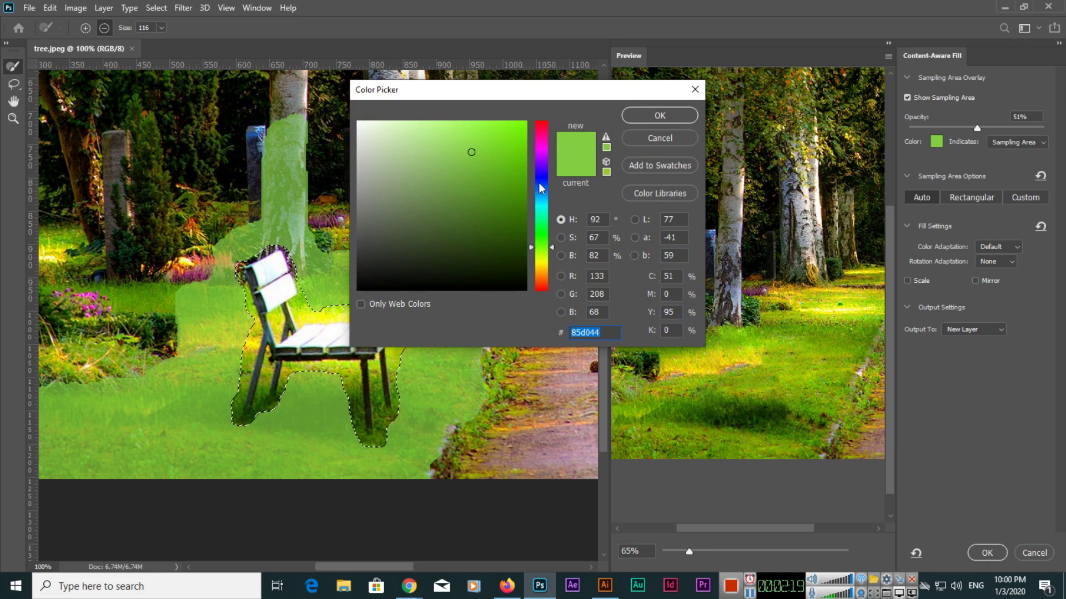
pyautogui.click(544, 143)
pyautogui.moveTo(543, 144)
pyautogui.mouseDown()
pyautogui.moveTo(543, 120)
pyautogui.moveTo(524, 128)
pyautogui.mouseUp()
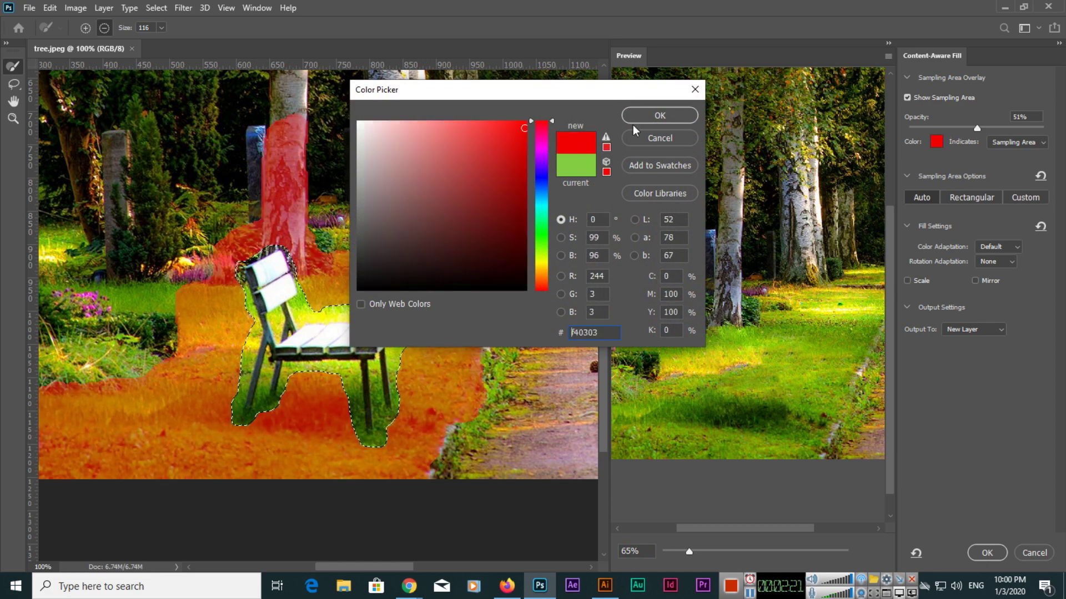
pyautogui.click(647, 118)
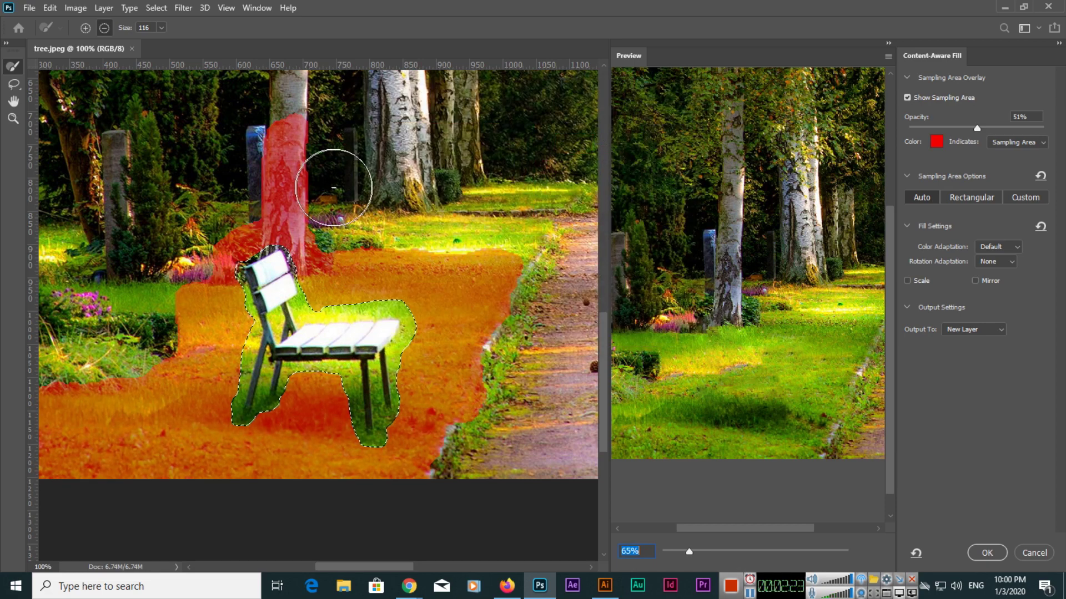
pyautogui.click(936, 145)
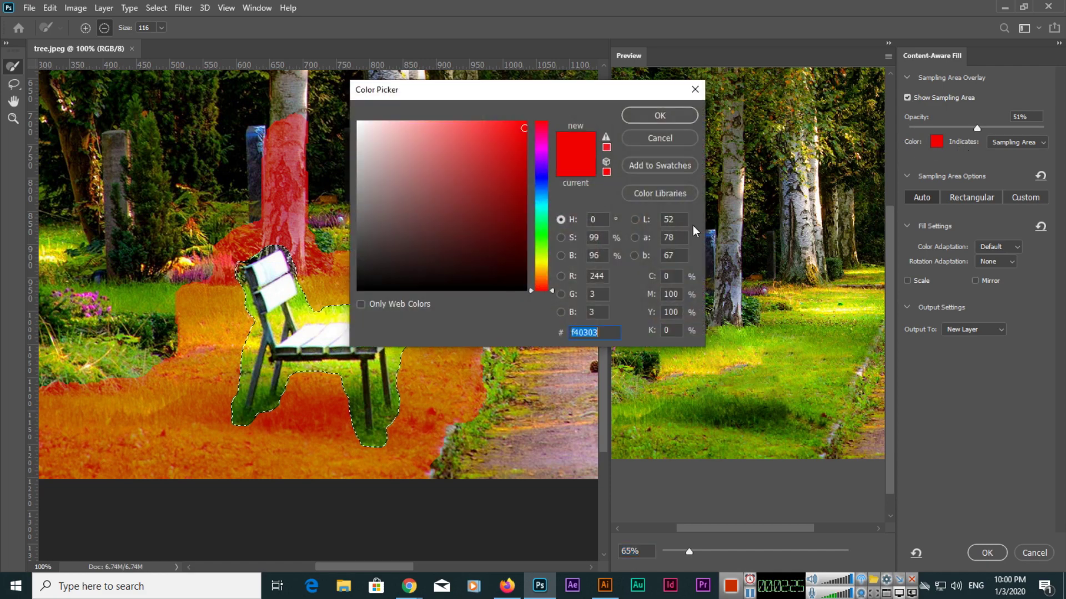
pyautogui.click(543, 252)
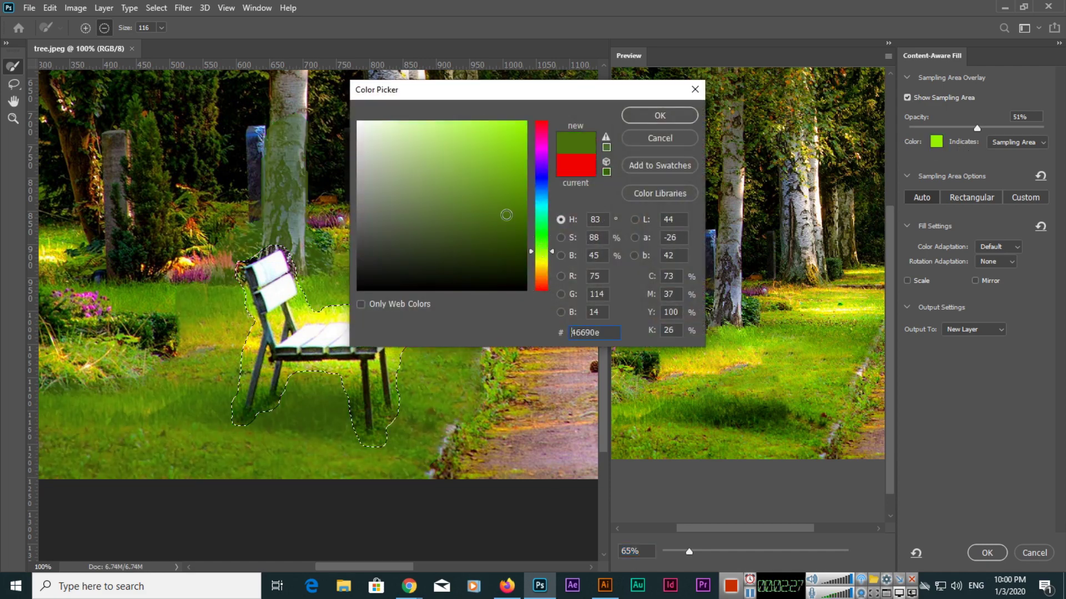
pyautogui.click(515, 150)
pyautogui.click(652, 123)
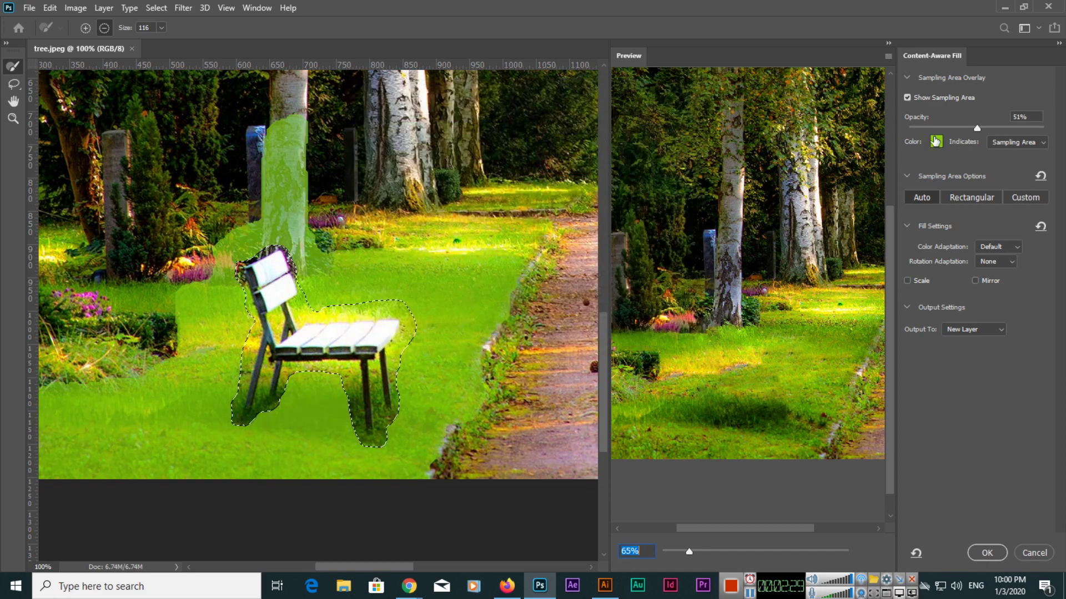
pyautogui.click(1022, 142)
pyautogui.click(1022, 142)
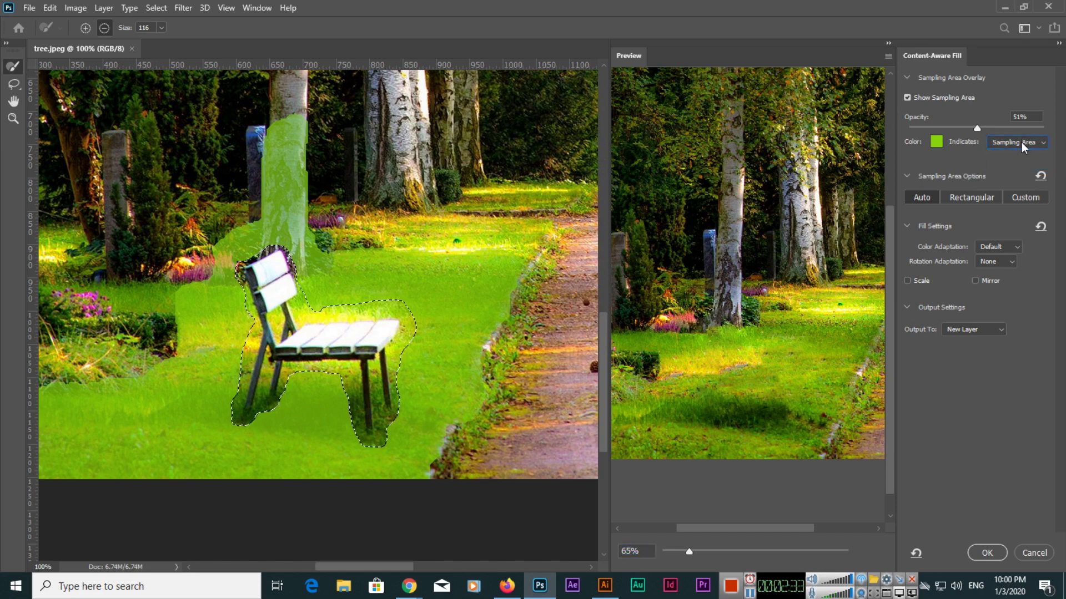
pyautogui.click(1021, 142)
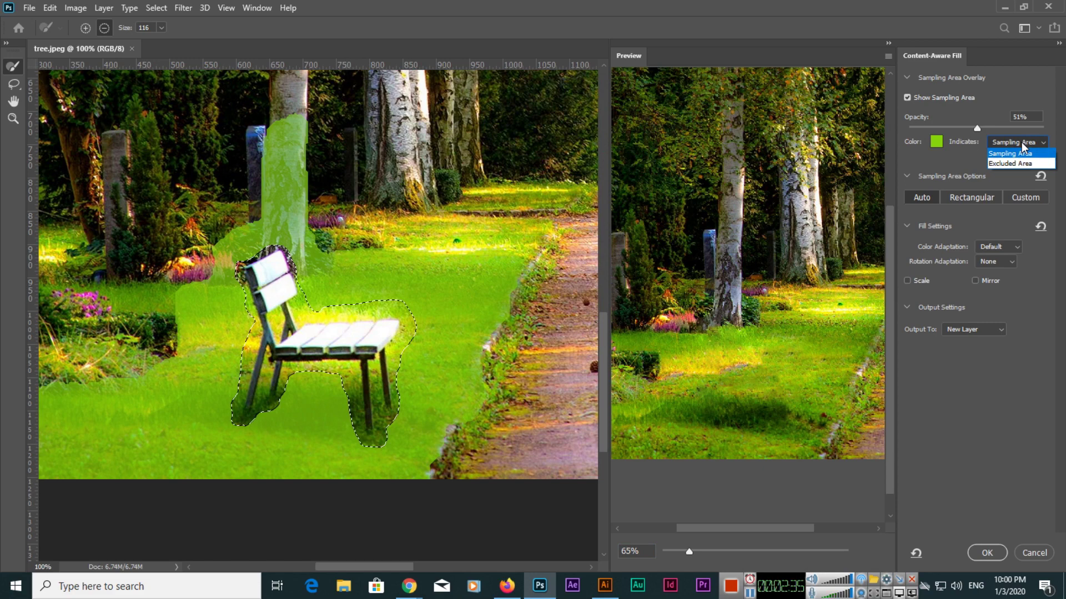
pyautogui.click(1010, 154)
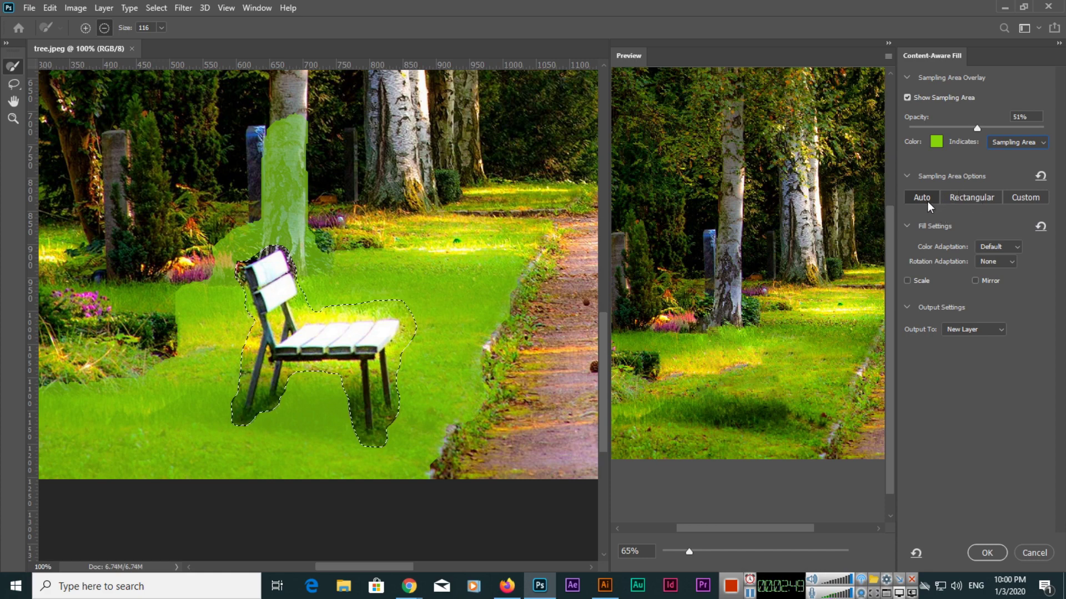
pyautogui.click(957, 197)
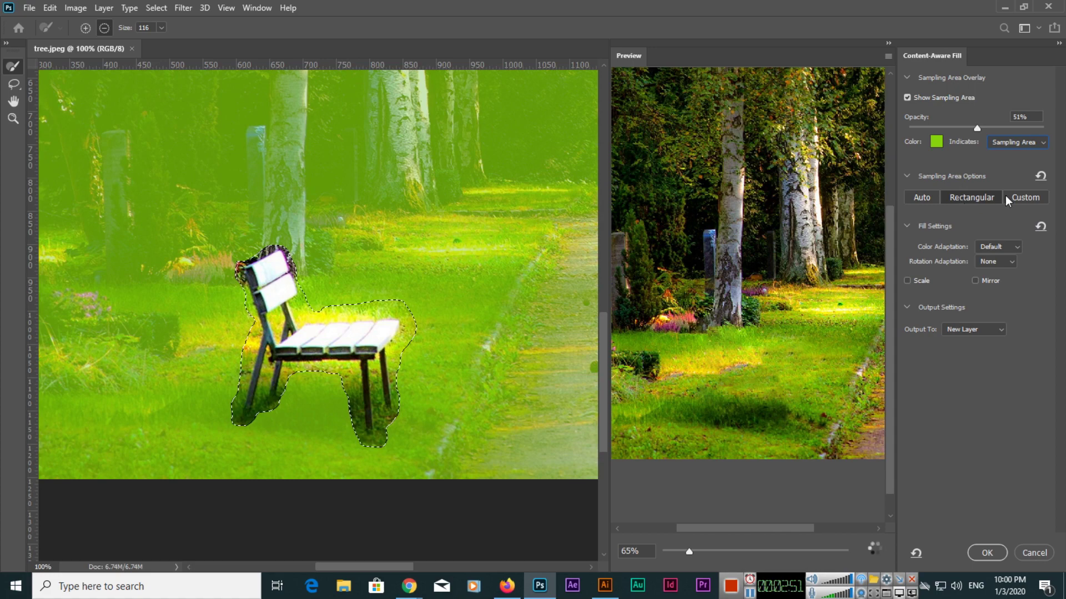
pyautogui.click(1024, 199)
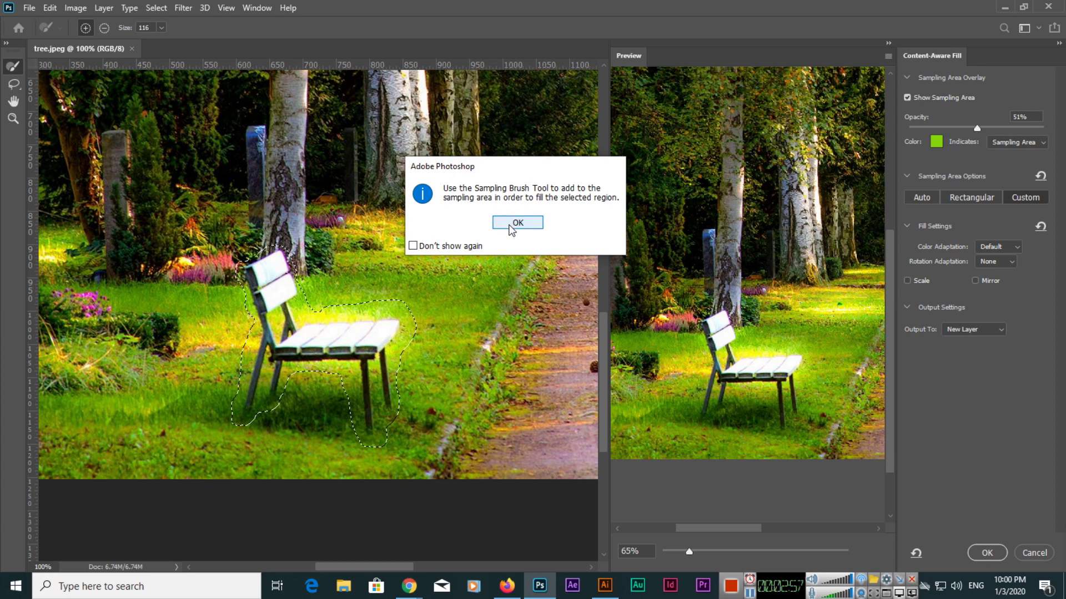
pyautogui.click(511, 227)
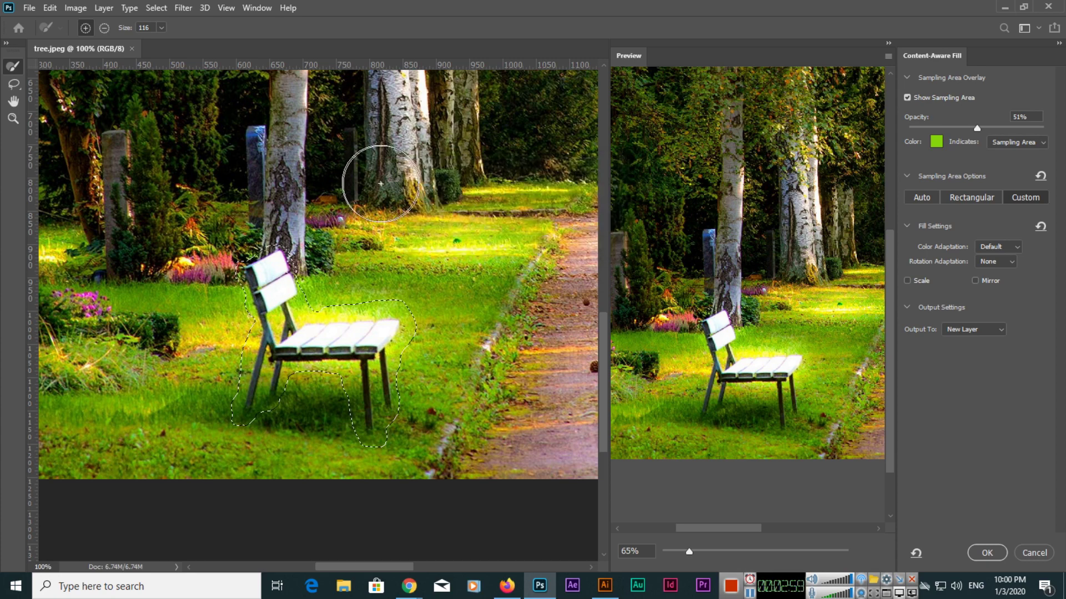
pyautogui.moveTo(378, 176)
pyautogui.mouseDown()
pyautogui.moveTo(392, 172)
pyautogui.moveTo(419, 247)
pyautogui.moveTo(470, 257)
pyautogui.mouseUp()
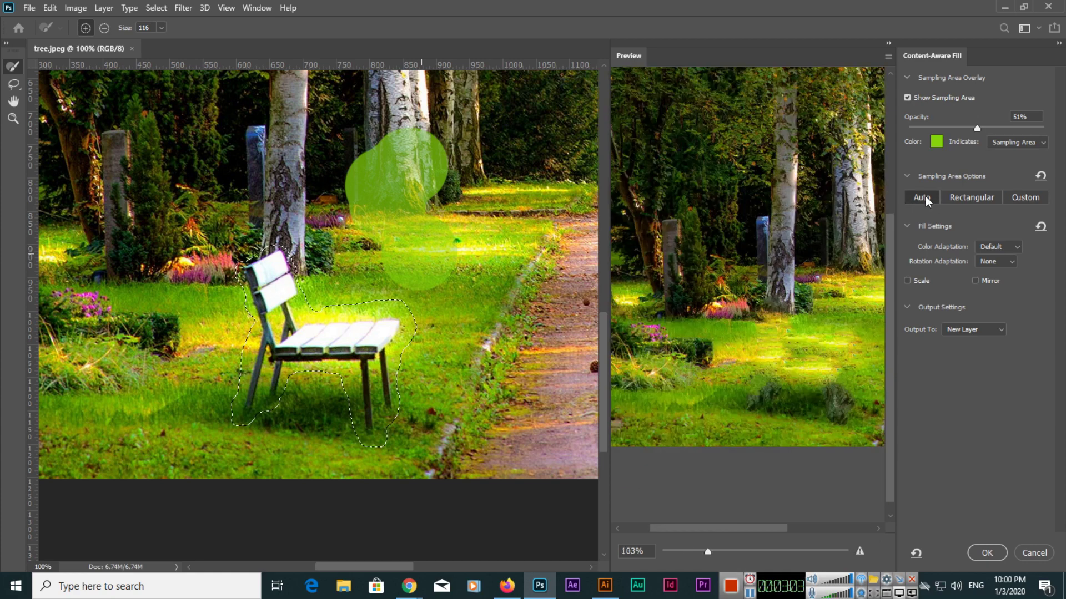
pyautogui.hotkey('ctrl', 'z')
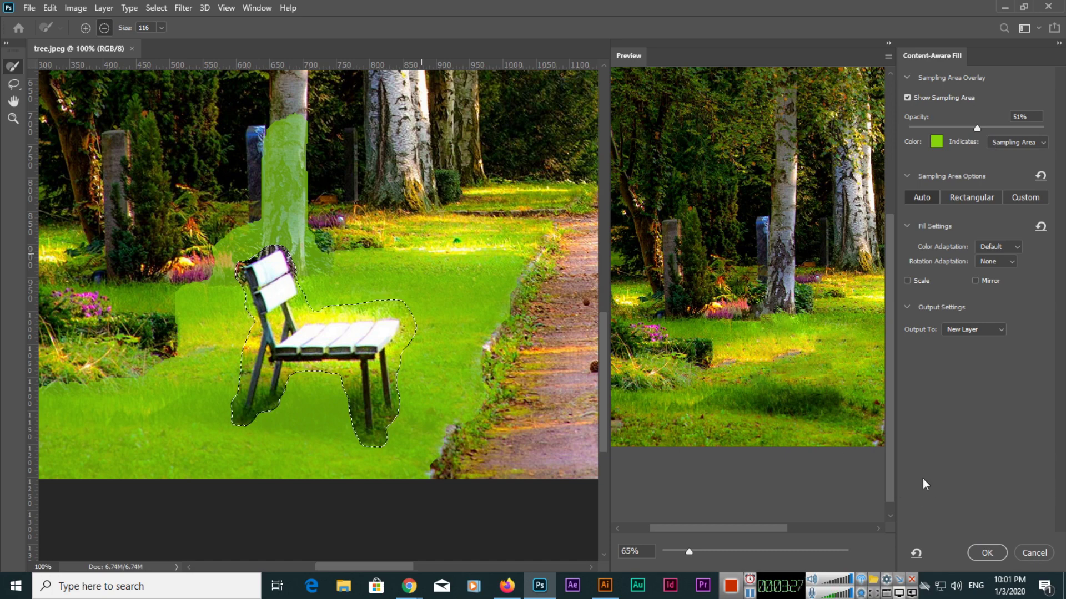
pyautogui.click(986, 553)
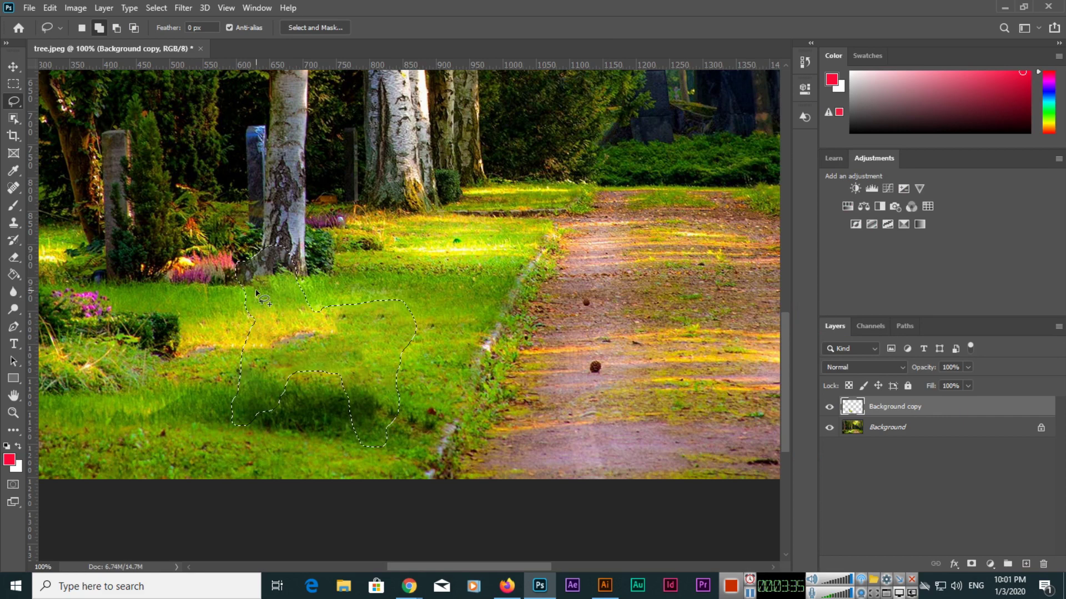
# Deselect the filled area, fit the whole photo on screen, and glance at the Edit menu
pyautogui.hotkey('ctrl', 'd')
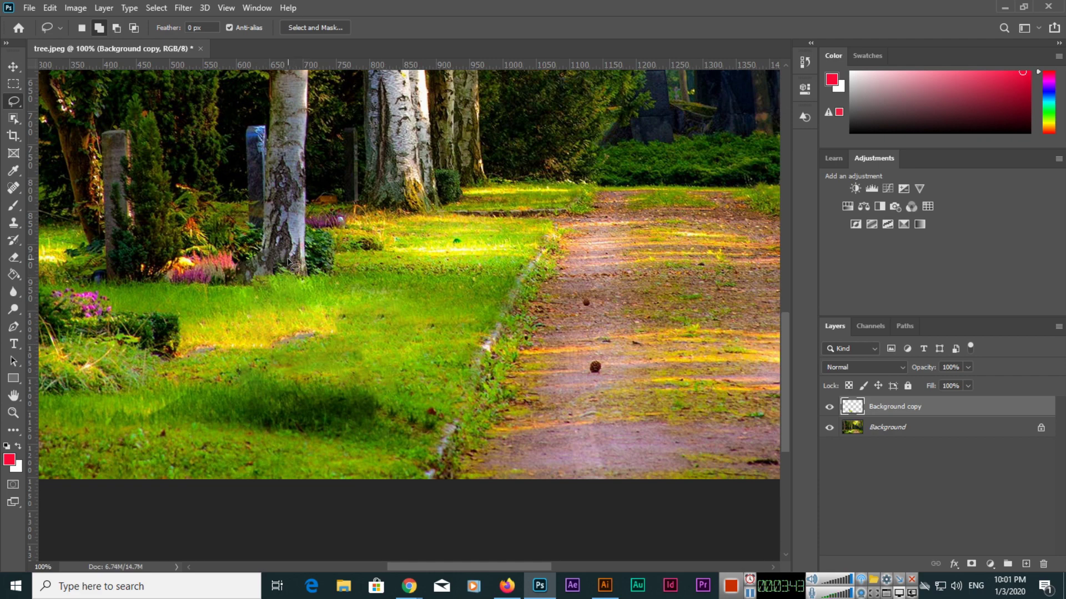
pyautogui.hotkey('ctrl', '0')
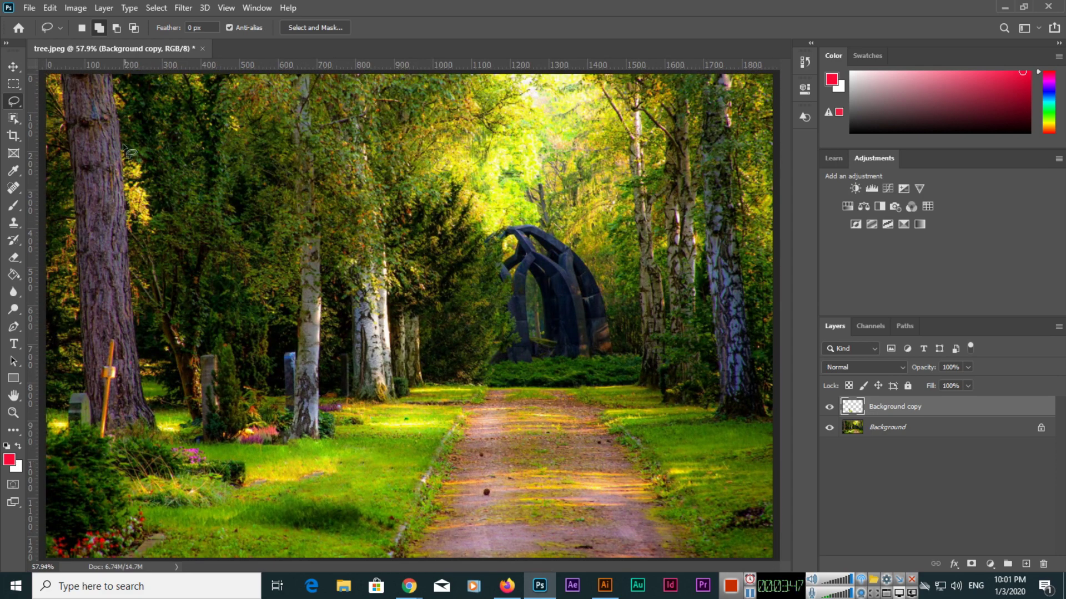
pyautogui.click(50, 8)
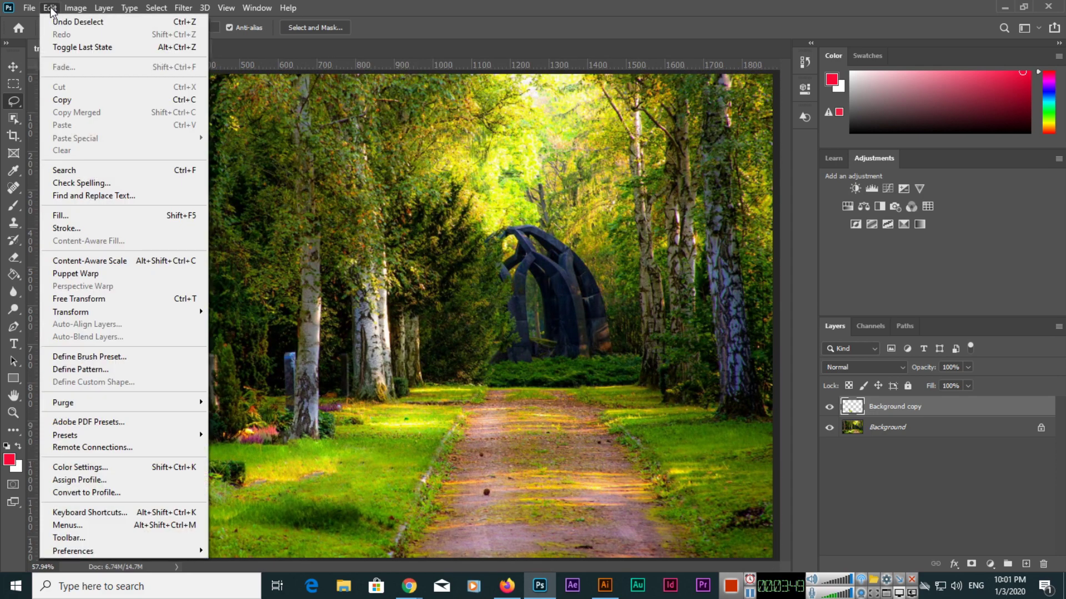
pyautogui.click(468, 6)
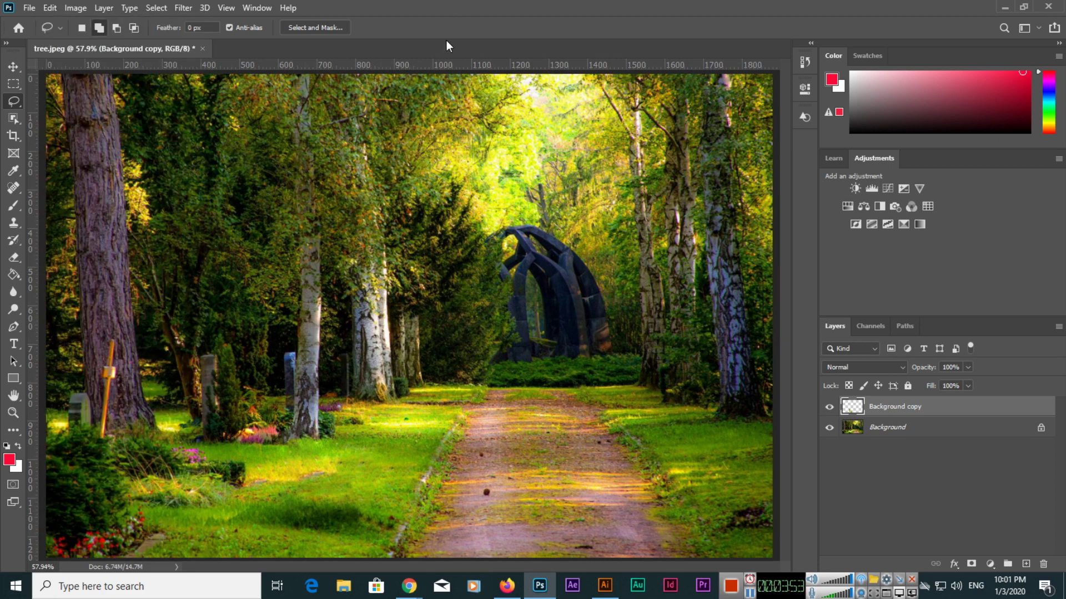